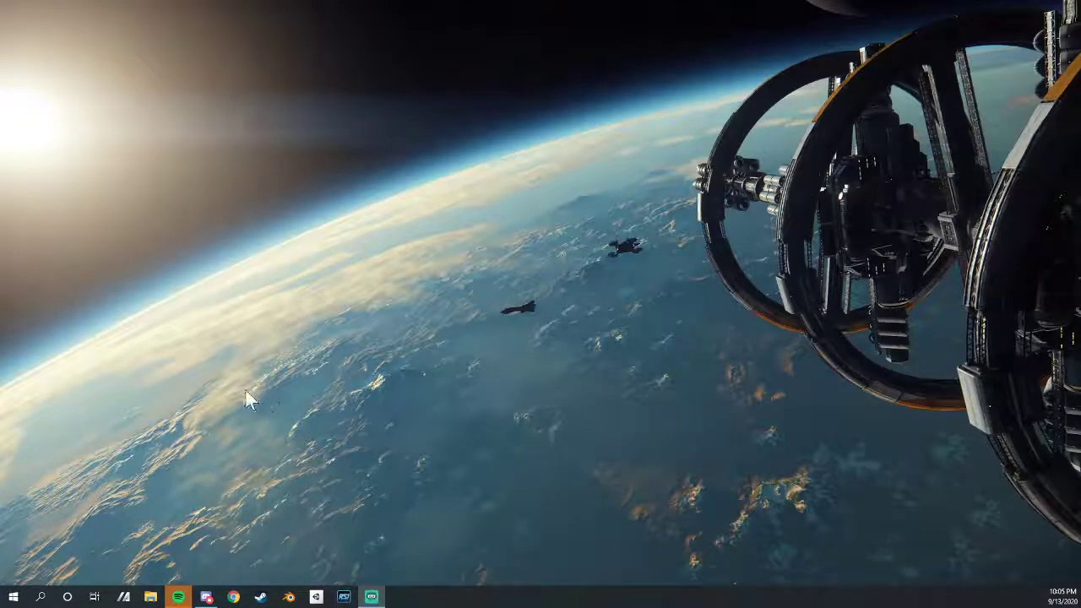
- Open Blender and delete all default objects from the scene
right_click(130, 153)
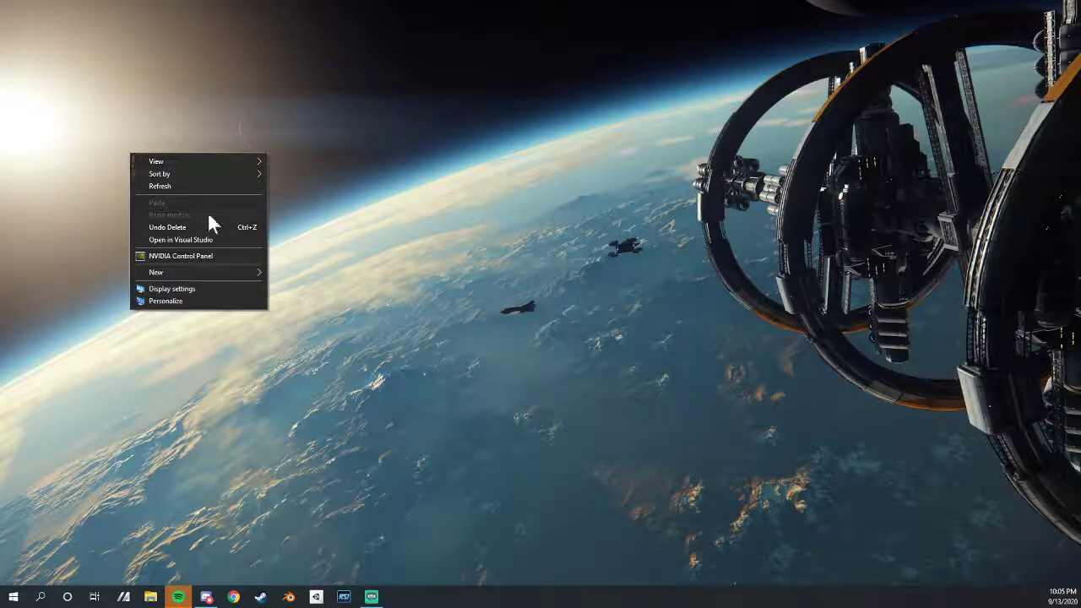
click(471, 314)
click(289, 597)
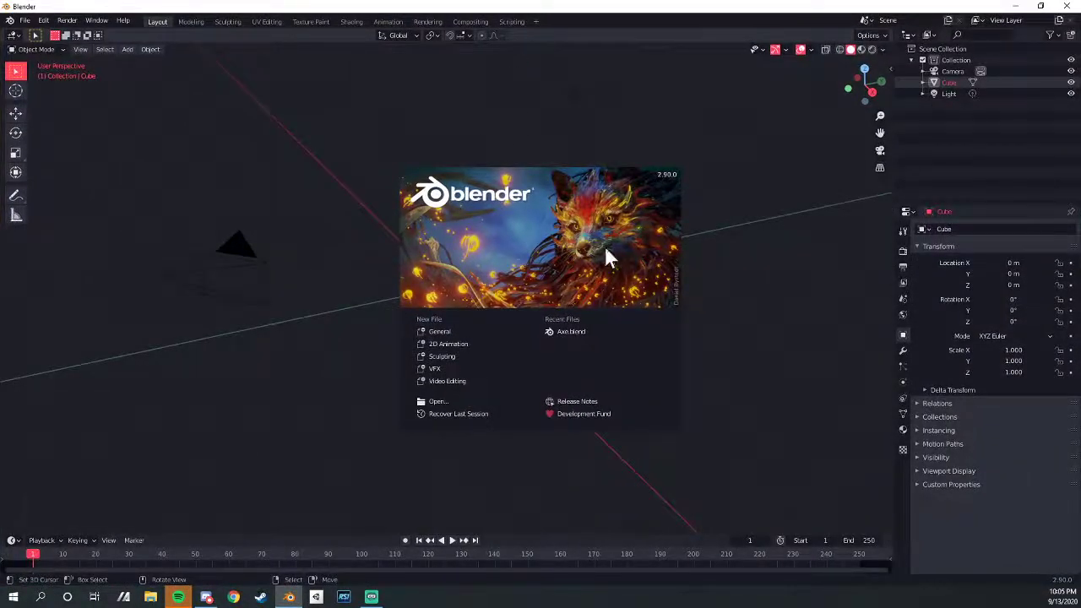
click(753, 242)
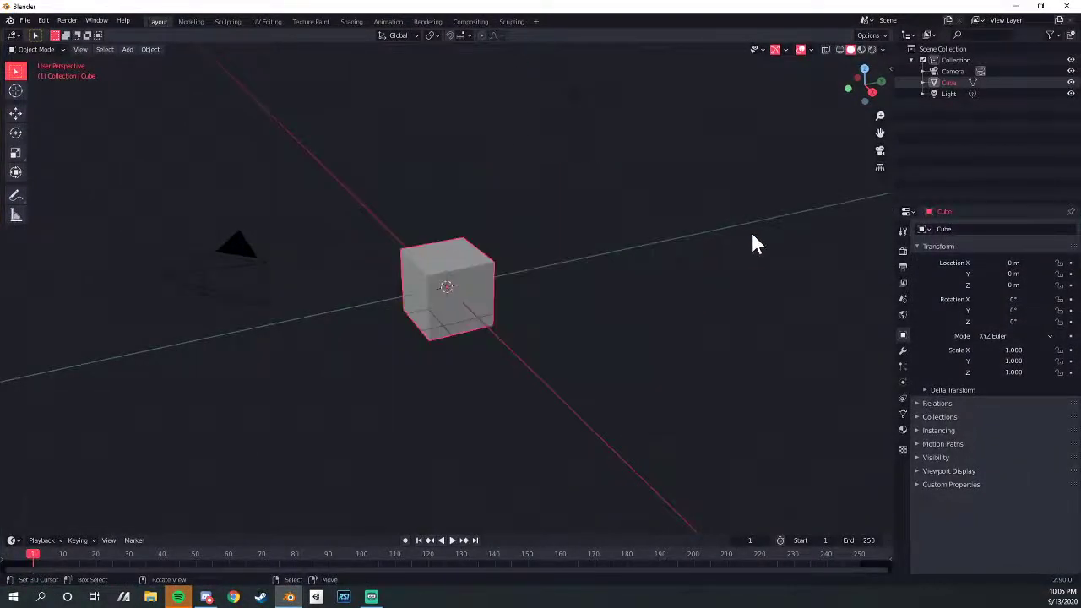
key(a)
key(x)
click(541, 241)
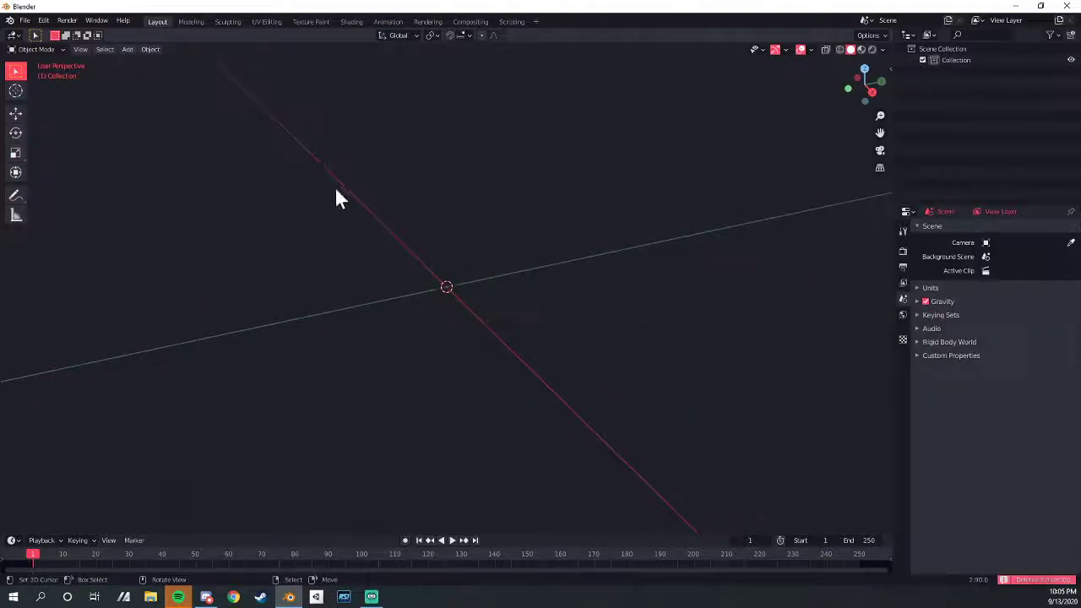
- Export the empty scene as the Wavefront file Pyramid.obj in the Downloads folder, and close Blender without saving
click(25, 20)
mouse_move(57, 181)
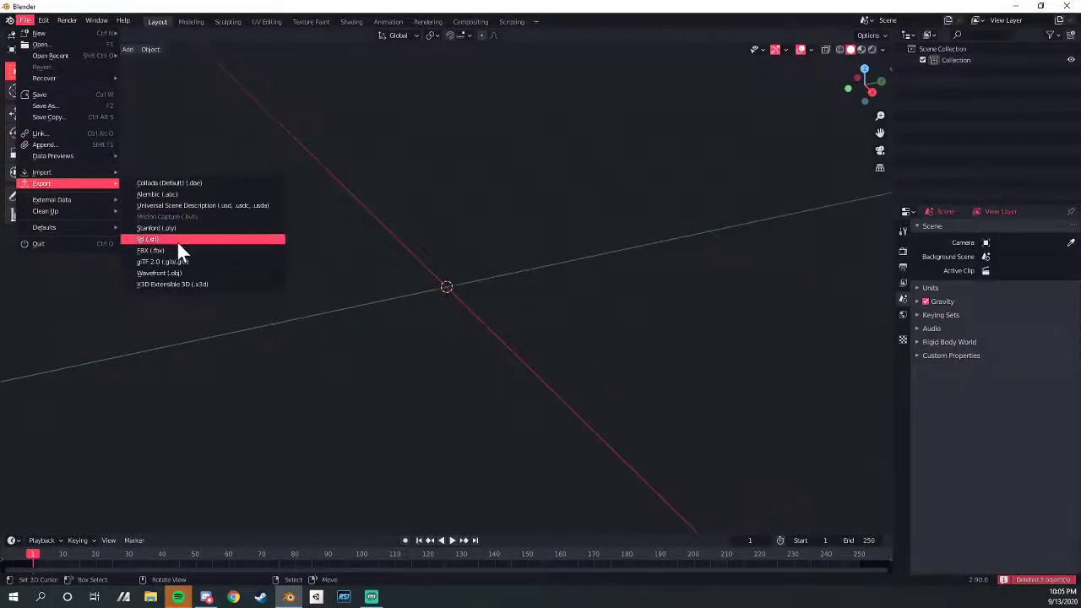
click(183, 271)
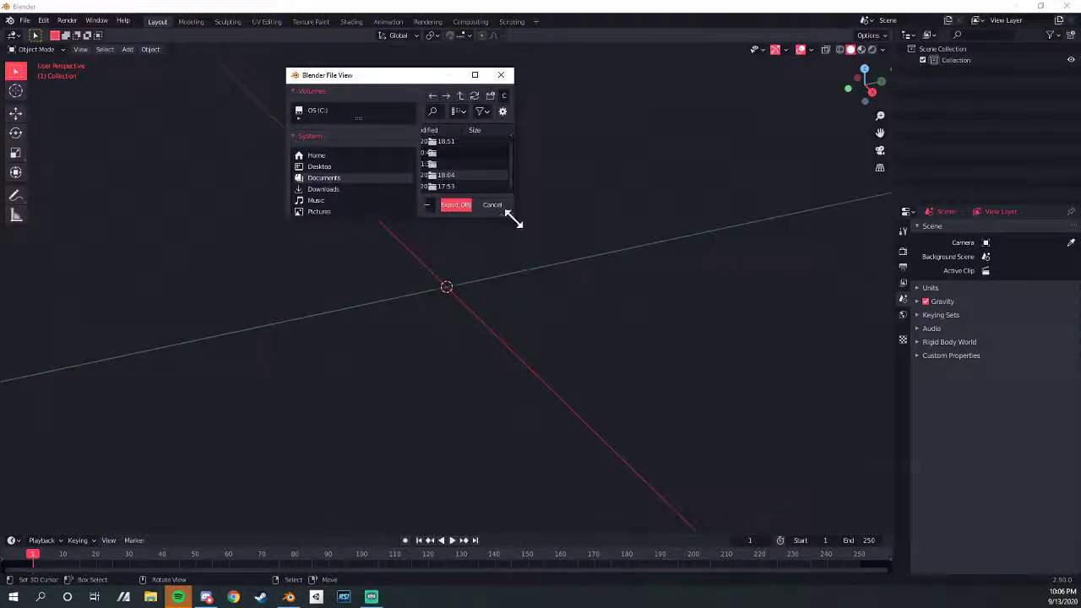
drag(512, 217, 827, 451)
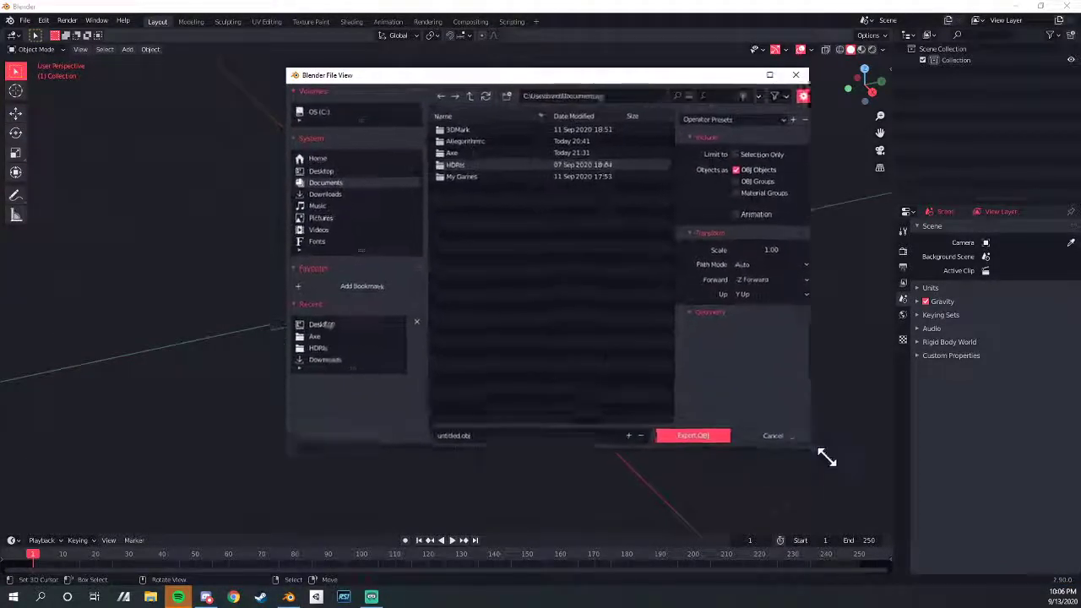
click(446, 447)
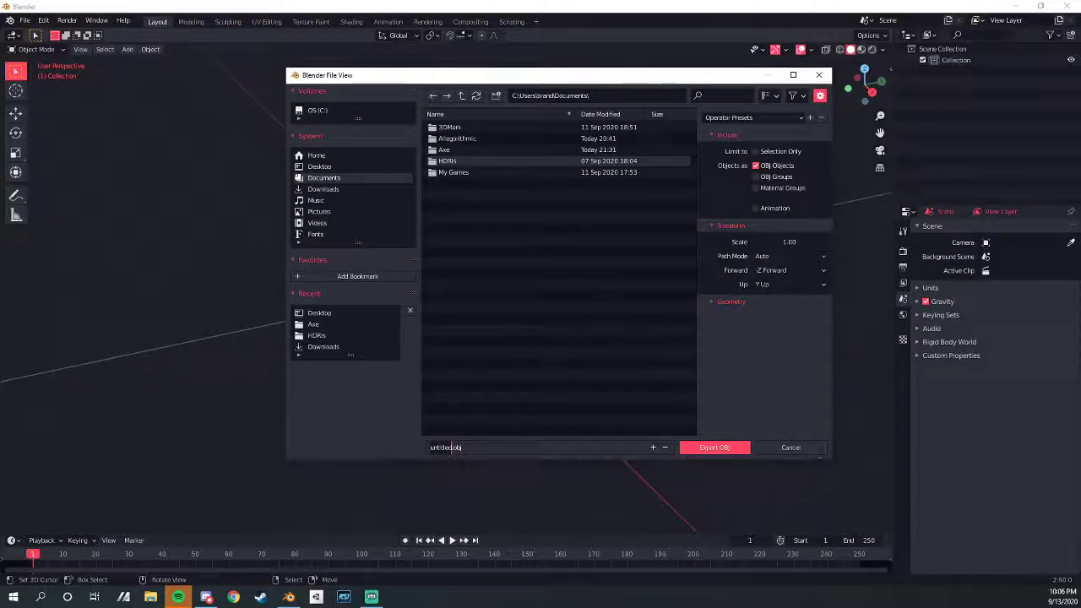
text(Pyramid)
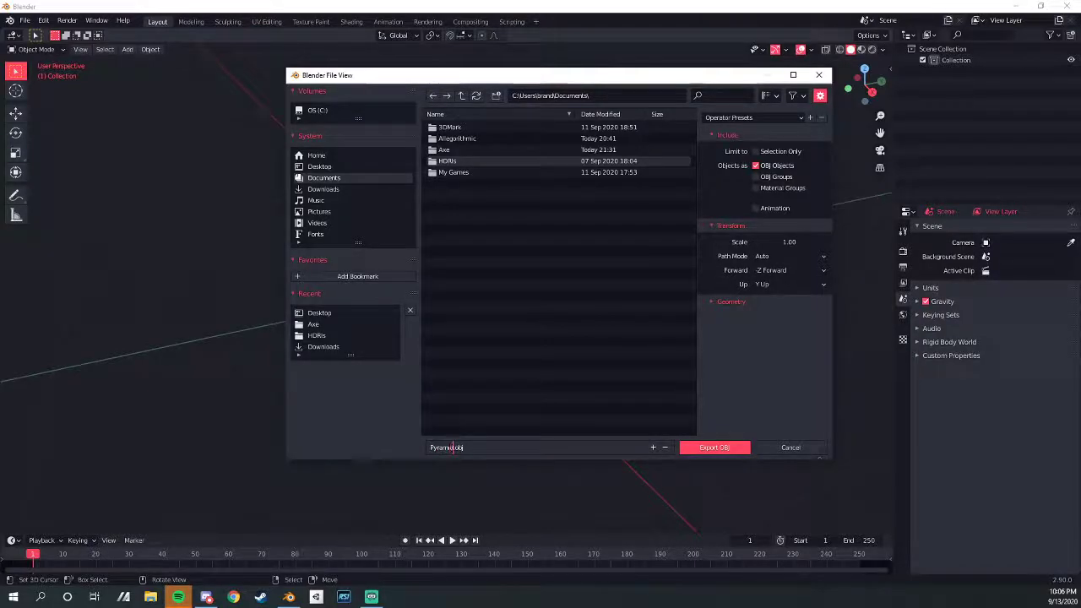
key(Return)
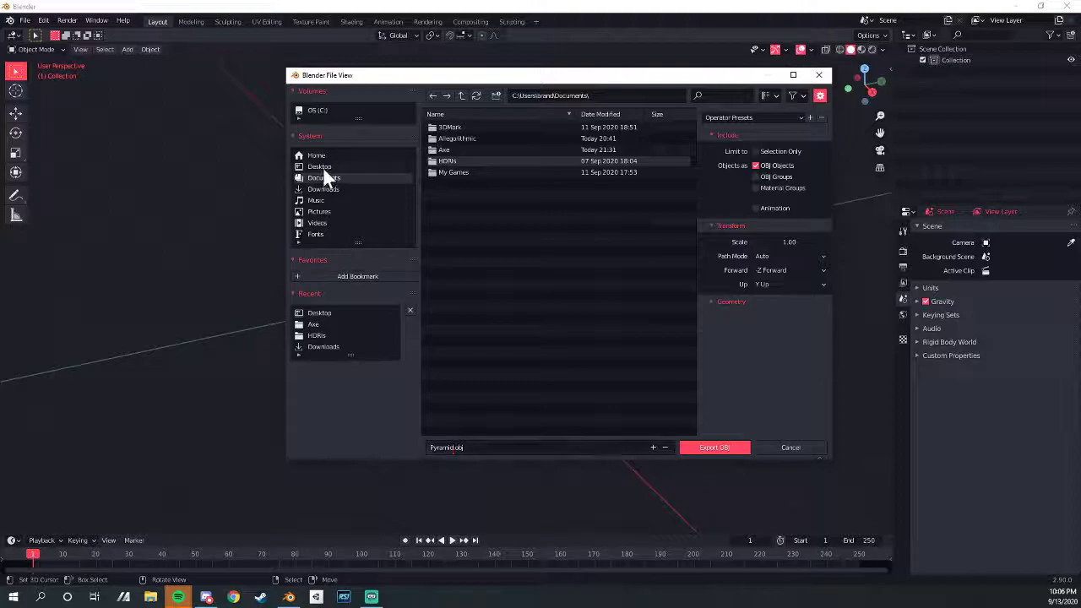
click(323, 189)
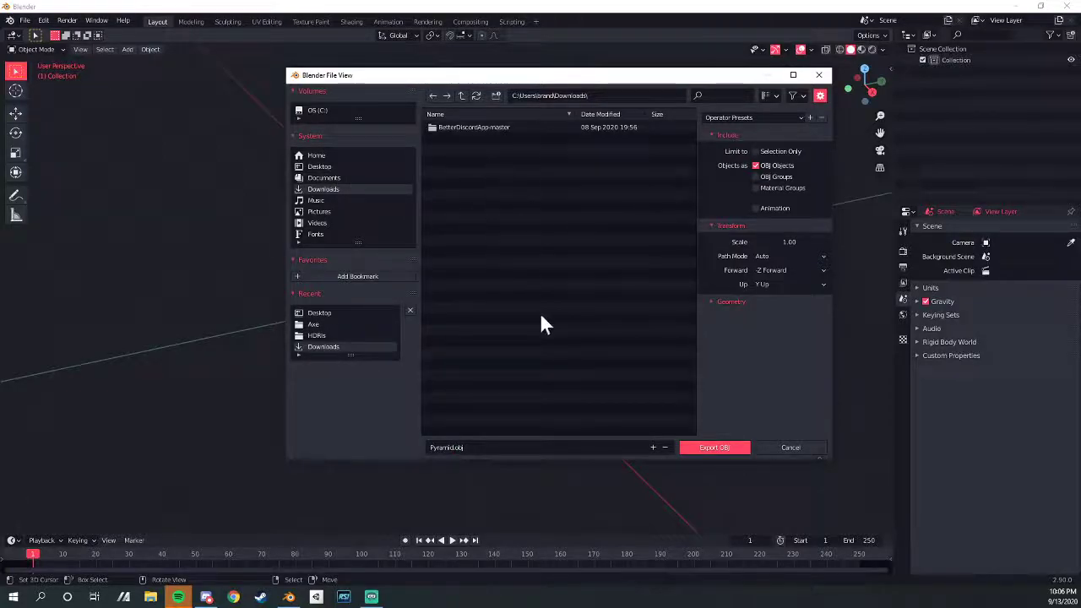
click(701, 448)
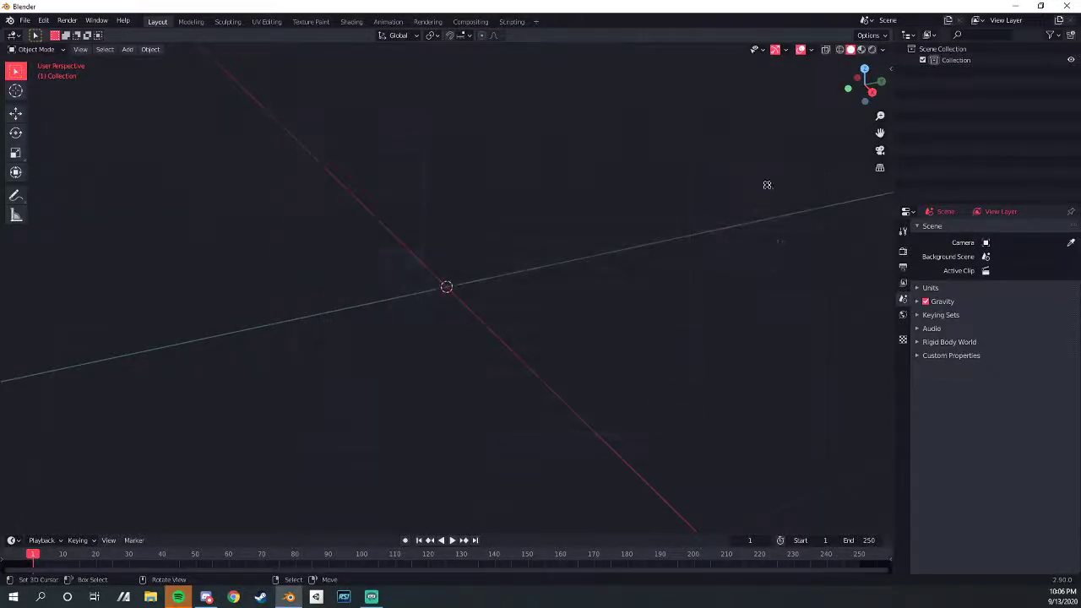
click(1066, 6)
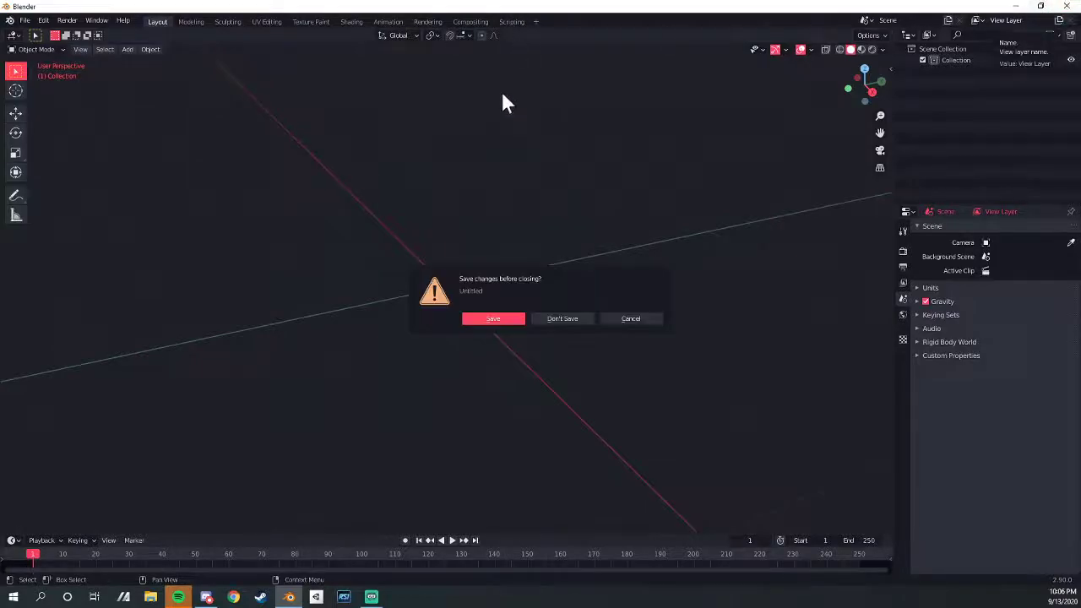
click(564, 319)
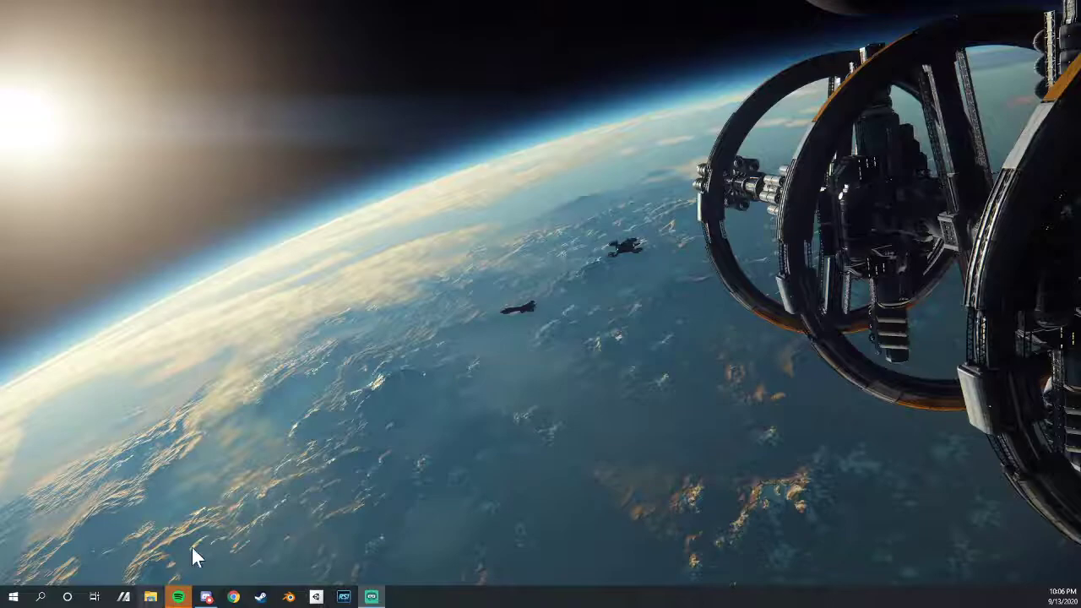
- Open the Downloads folder in File Explorer and delete the Pyramid.mtl file
key(super+e)
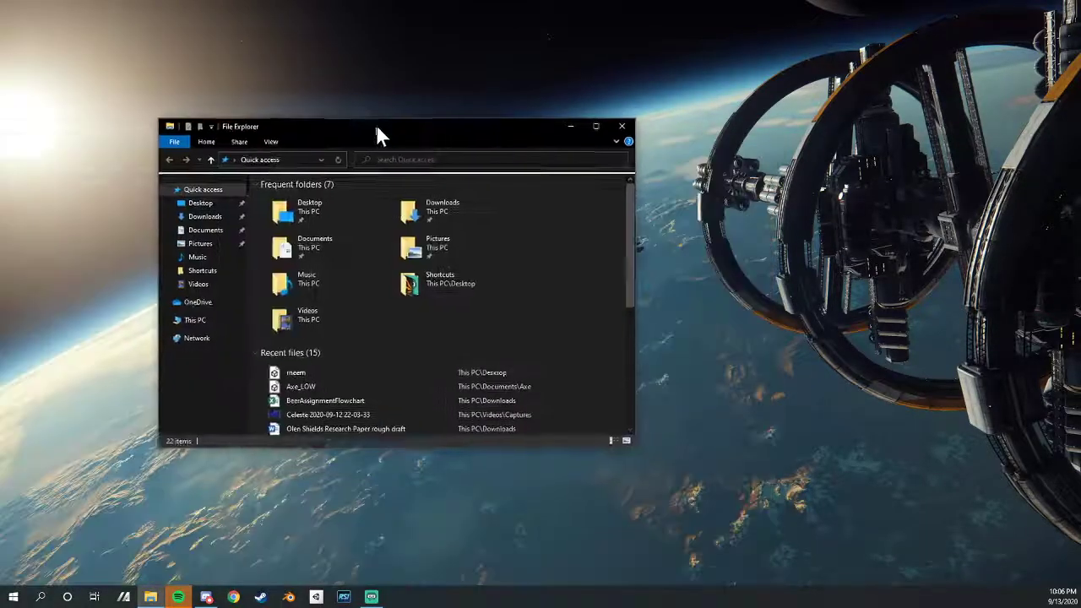
drag(374, 122, 405, 110)
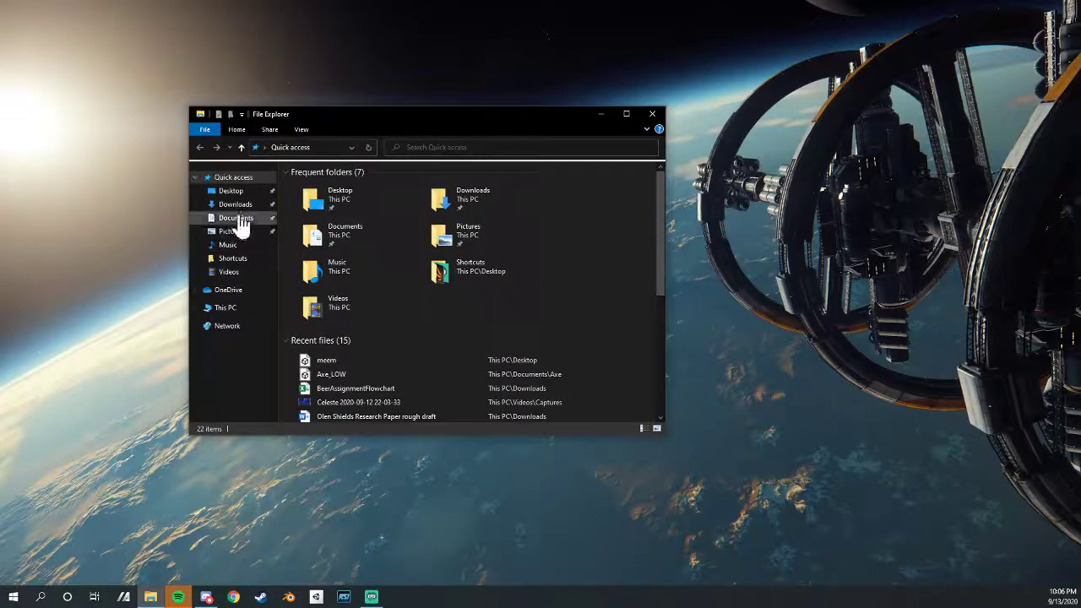
click(241, 218)
click(245, 207)
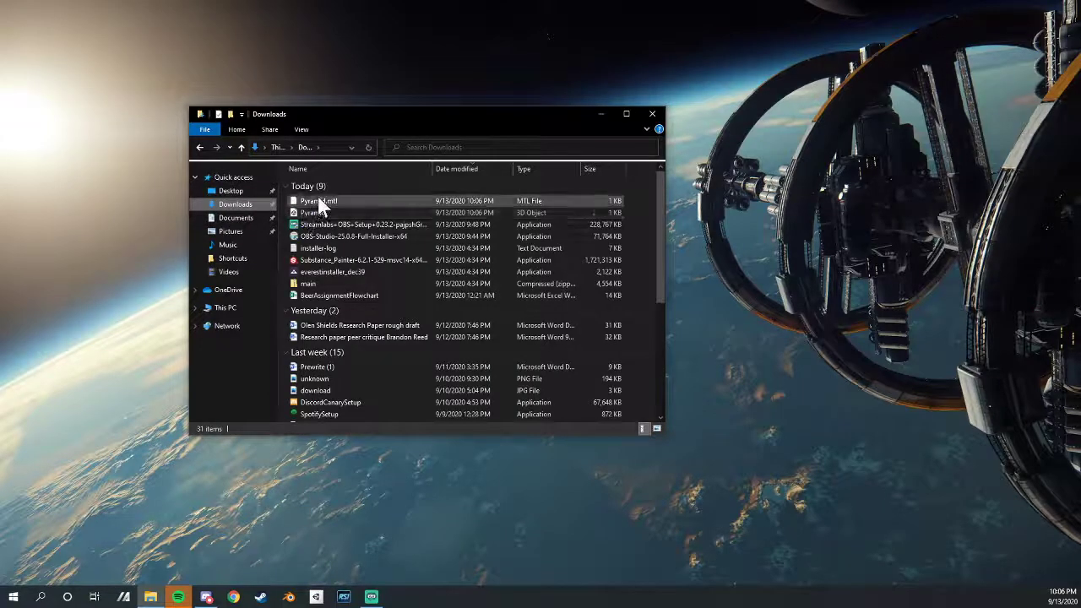
click(326, 201)
key(Delete)
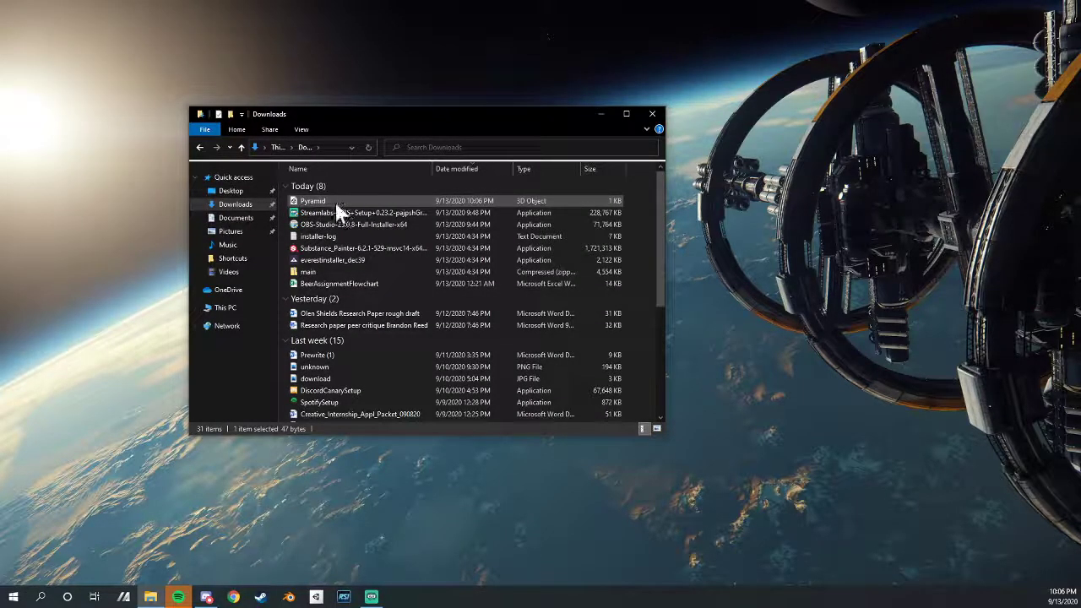
- Open the Pyramid 3D object file in Notepad and delete all of its text
right_click(335, 202)
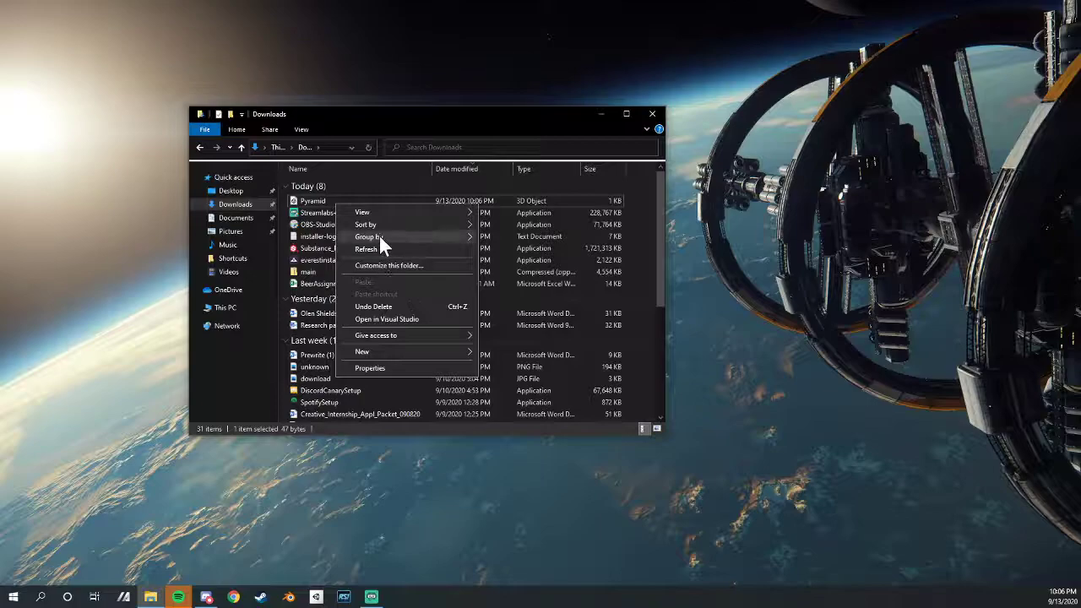
click(314, 201)
right_click(314, 202)
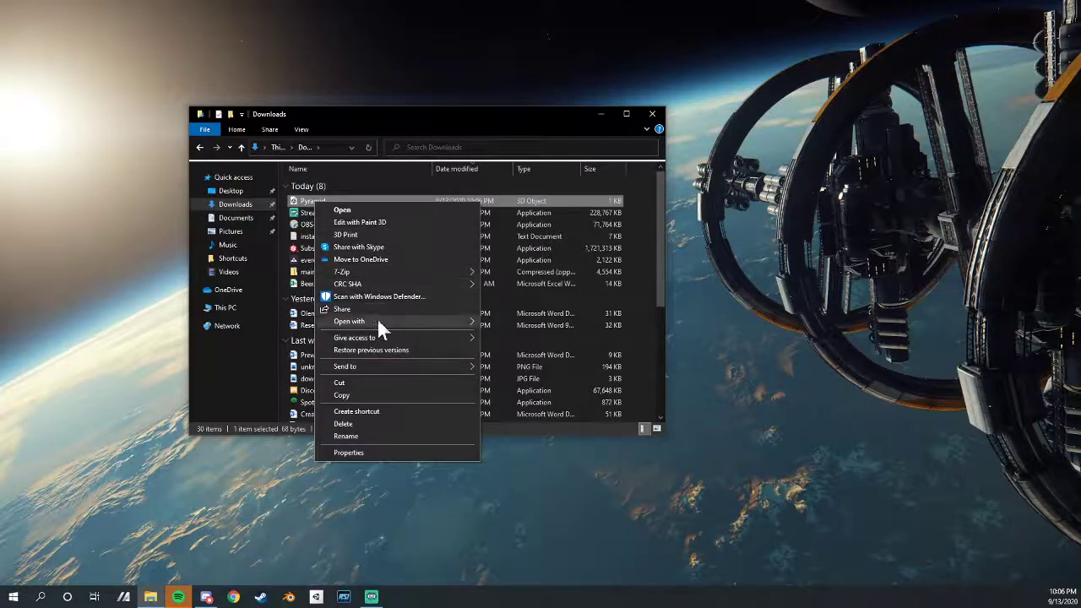
mouse_move(377, 321)
click(509, 334)
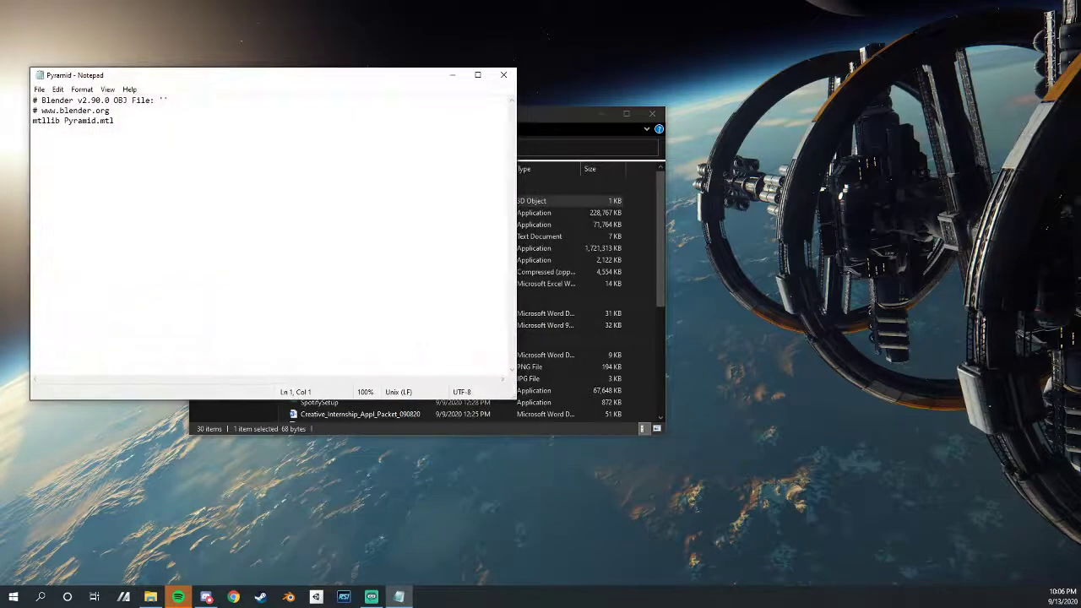
key(ctrl+a)
key(Delete)
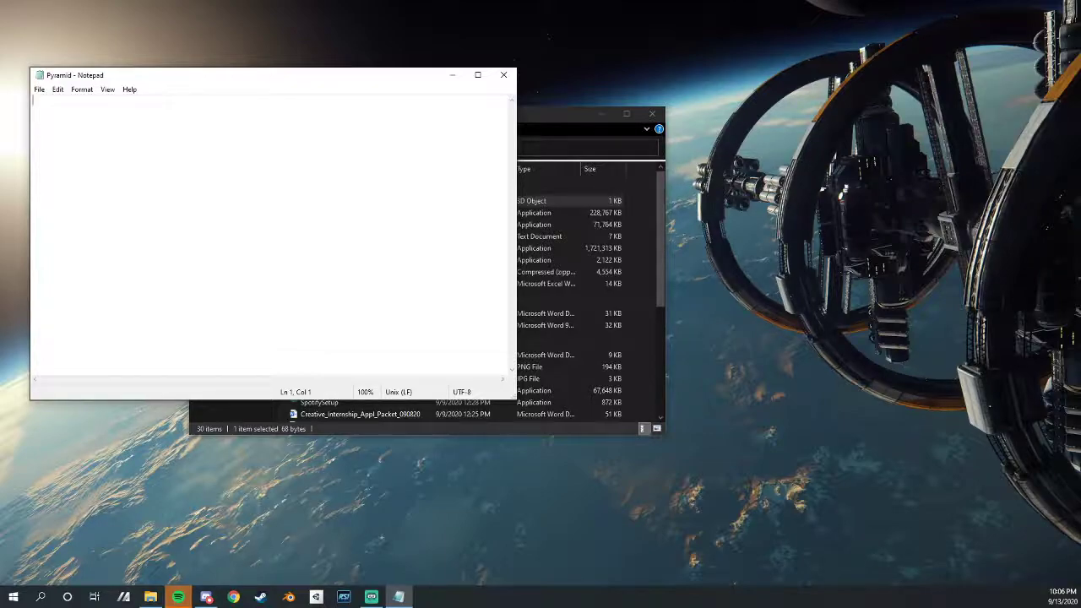
- Enter five vertex lines: v -1 0 1, v 0 1 0, v -1 0 -1, v 1 0 1 and v 1 0 -1
text(v)
key(Return)
text(v)
key(Return)
text(v -1 - 1)
key(Right)
key(BackSpace)
text(0)
click(37, 111)
text(0 )
text(1 0)
text(-1 0)
text( -1)
click(42, 131)
text(1 0 1)
key(Down)
text(1 0 -1)
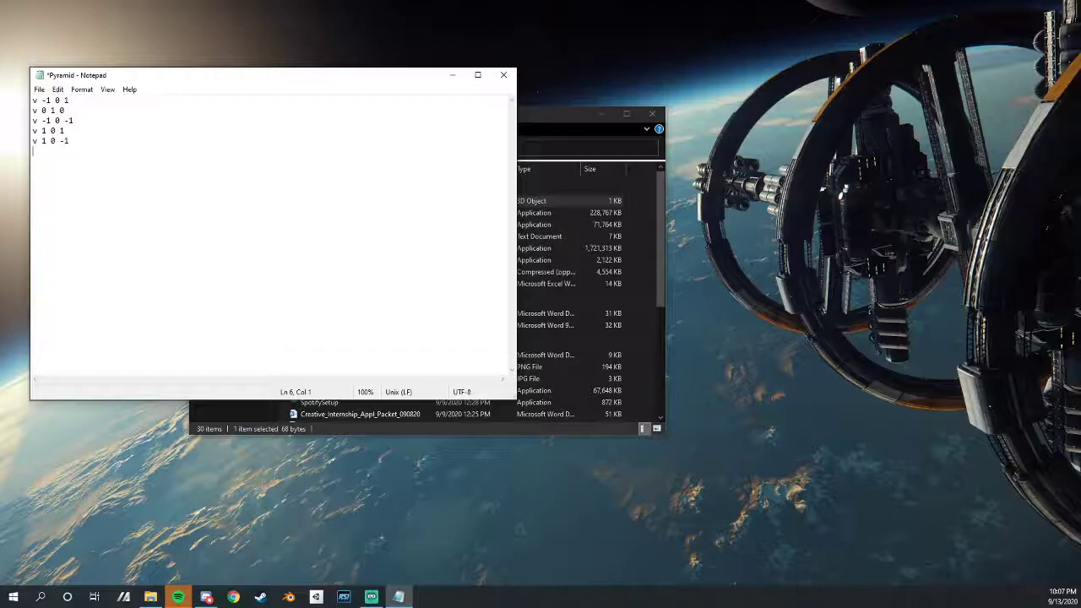
- Below the vertices, add a "# faces" comment line followed by the face lines f 1 2 4 and f 4 2 5
text(# faces)
key(Return)
text(f 1 2 4)
key(Return)
text(f 1)
key(BackSpace)
text(4 2 )
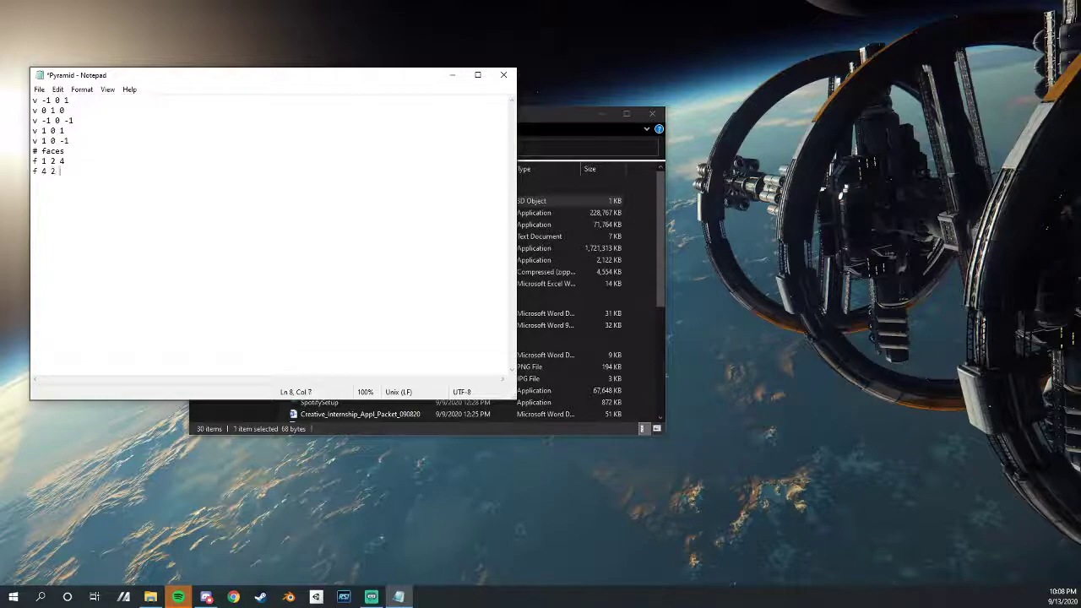
text(5)
key(Return)
- Add the remaining face lines f 5 2 3, f 1 3 2 and f 1 4 5 3
text(f 5 2 3)
key(Return)
text(f 1 3 2)
key(Return)
text(f 1 4 5 3)
- Remove the "# faces" comment line between the vertices and faces, and save the file
key(Up)
key(Up)
key(Up)
key(Up)
key(Up)
key(Up)
key(shift+Down)
key(BackSpace)
click(73, 192)
key(ctrl+s)
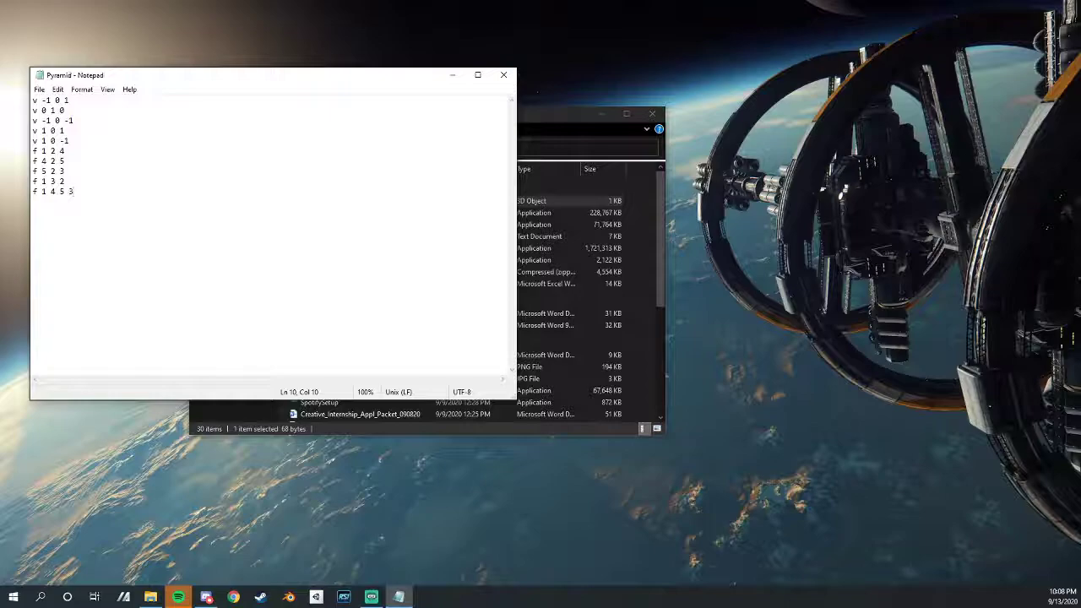
- Close the text file and switch to Blender, deleting all default objects from the new scene
drag(137, 76, 201, 99)
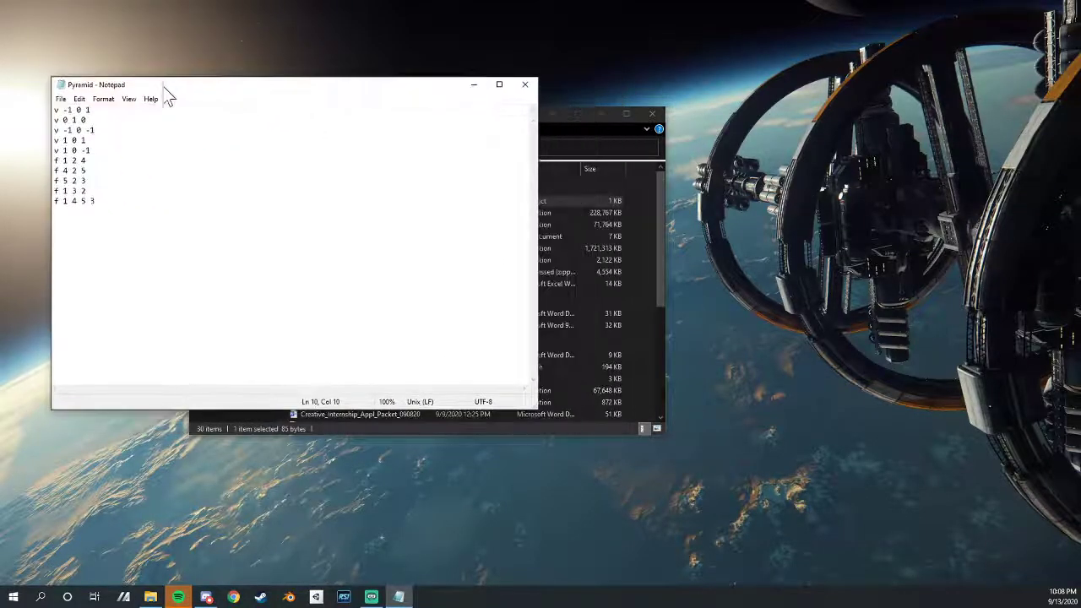
click(524, 84)
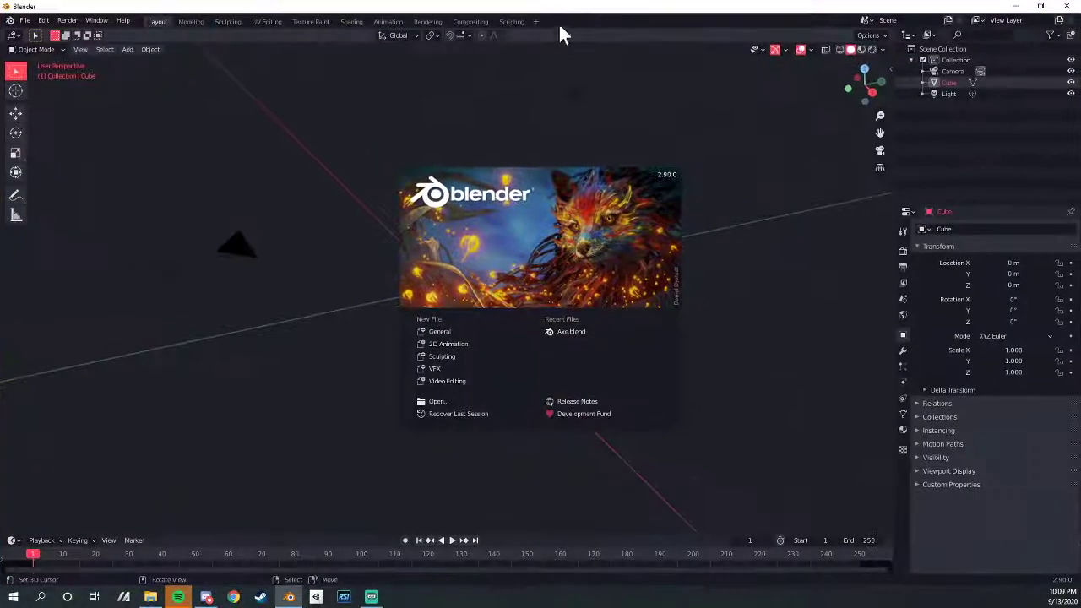
click(724, 212)
key(a)
key(Delete)
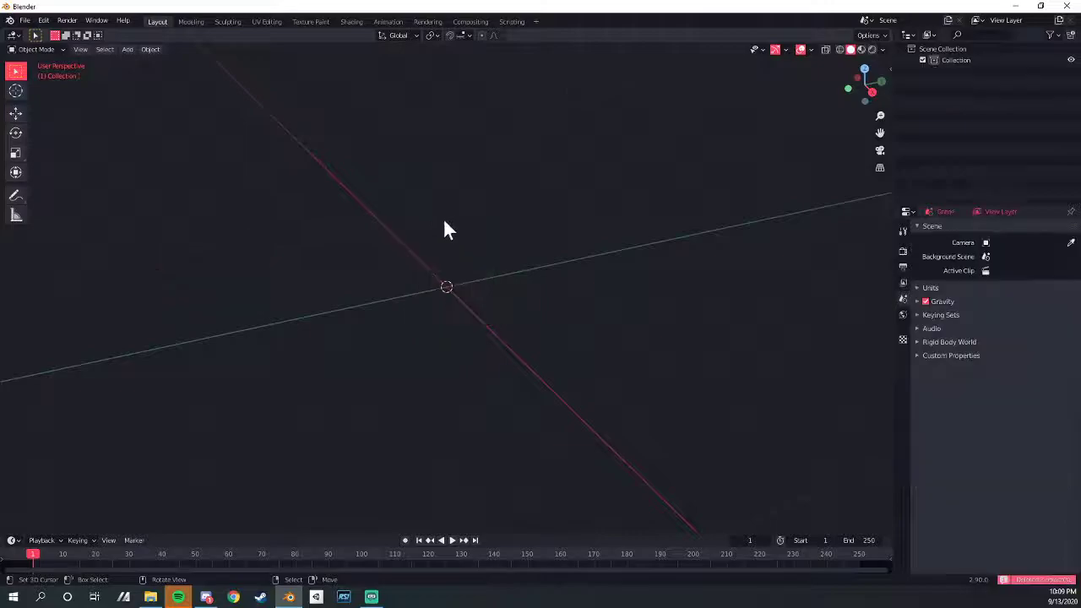
- Import the Wavefront file Pyramid.obj from the Downloads folder
click(26, 19)
mouse_move(68, 172)
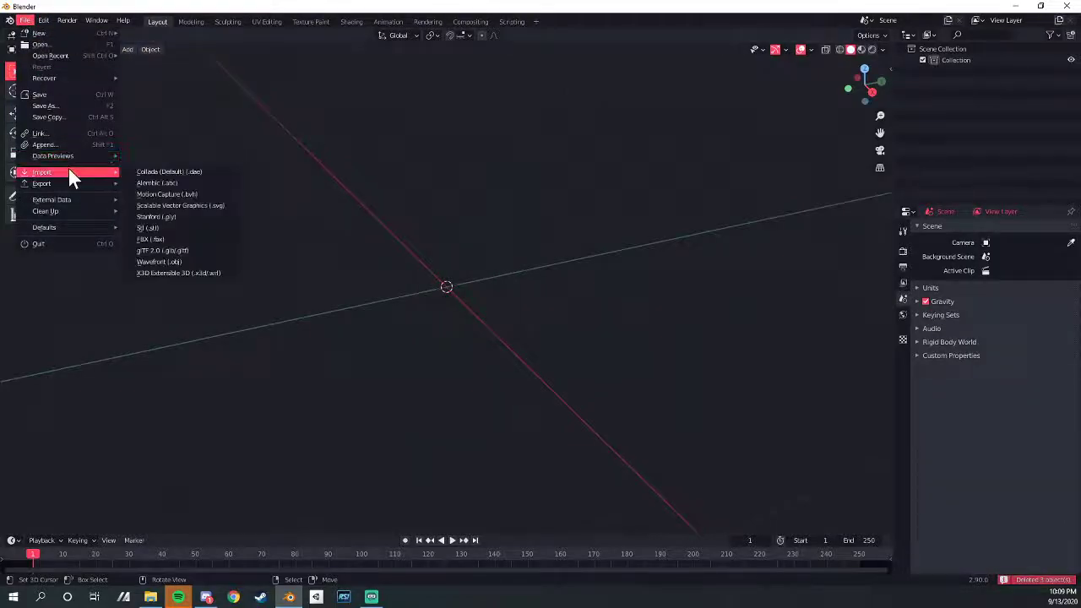
click(180, 260)
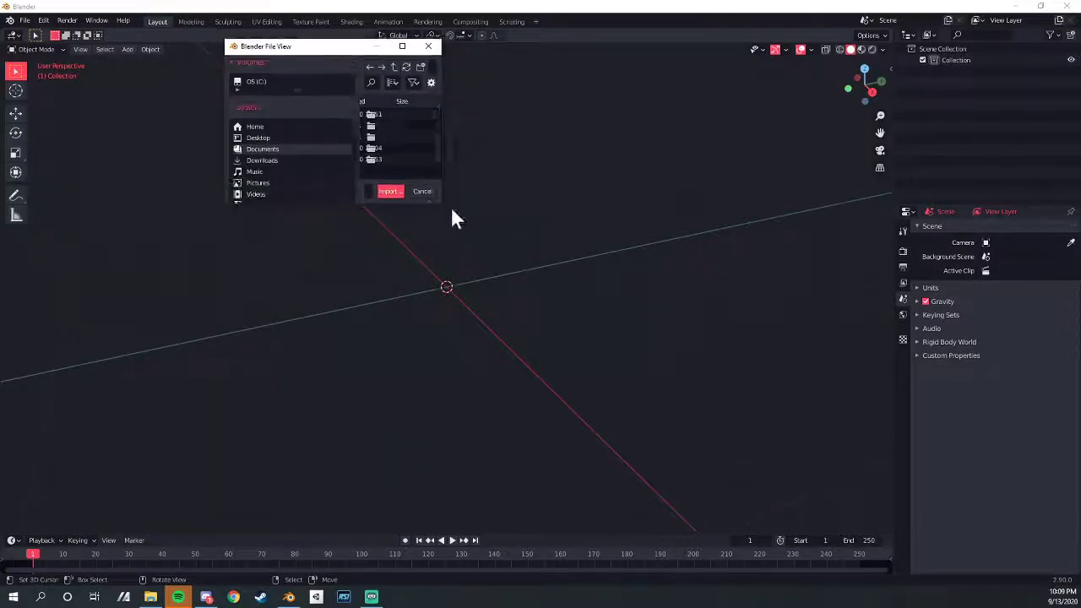
drag(436, 203, 797, 243)
click(264, 160)
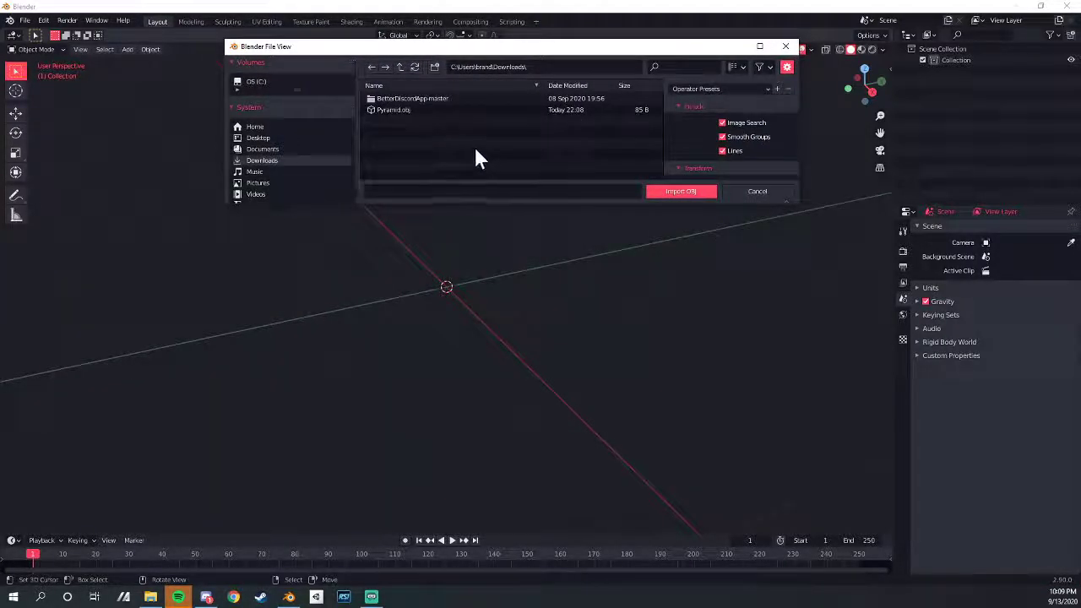
click(393, 110)
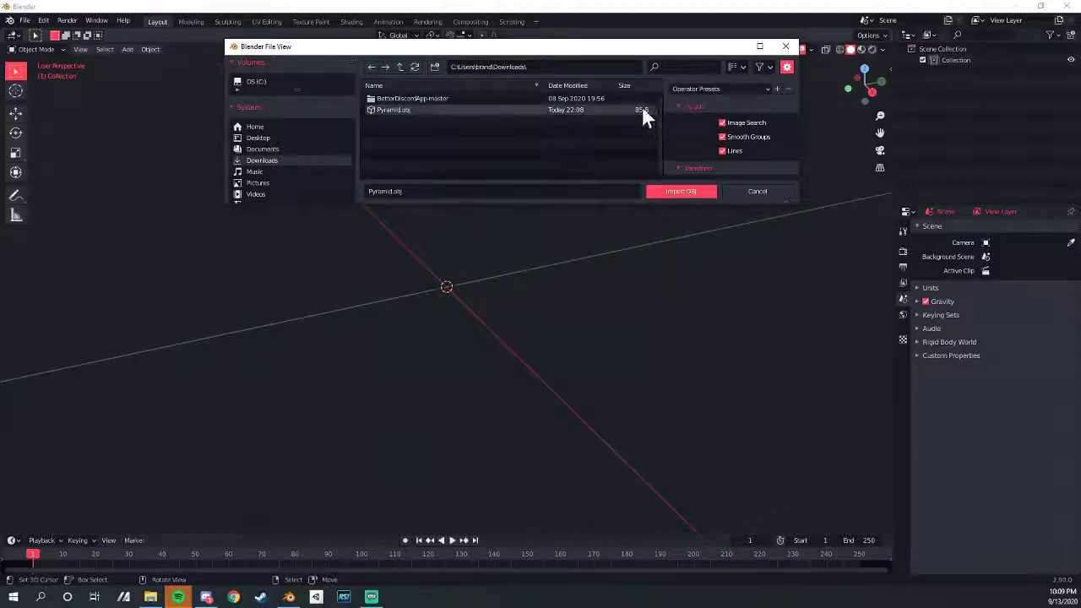
click(680, 192)
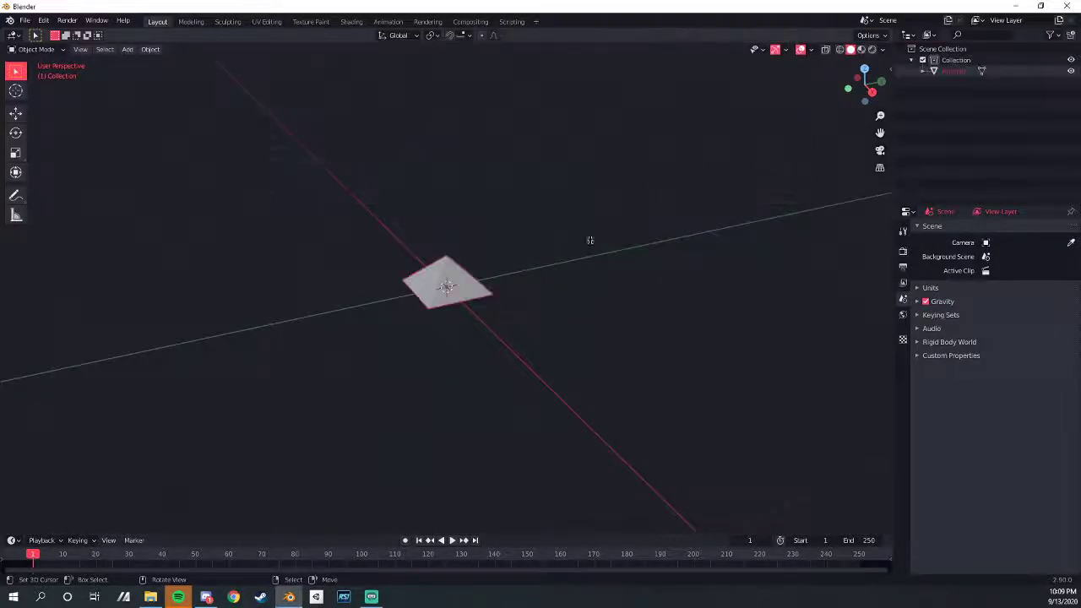
- Inspect the imported pyramid from the side, and close Blender without saving the scene
scroll(589, 237, up, 5)
middle_drag(470, 294, 547, 287)
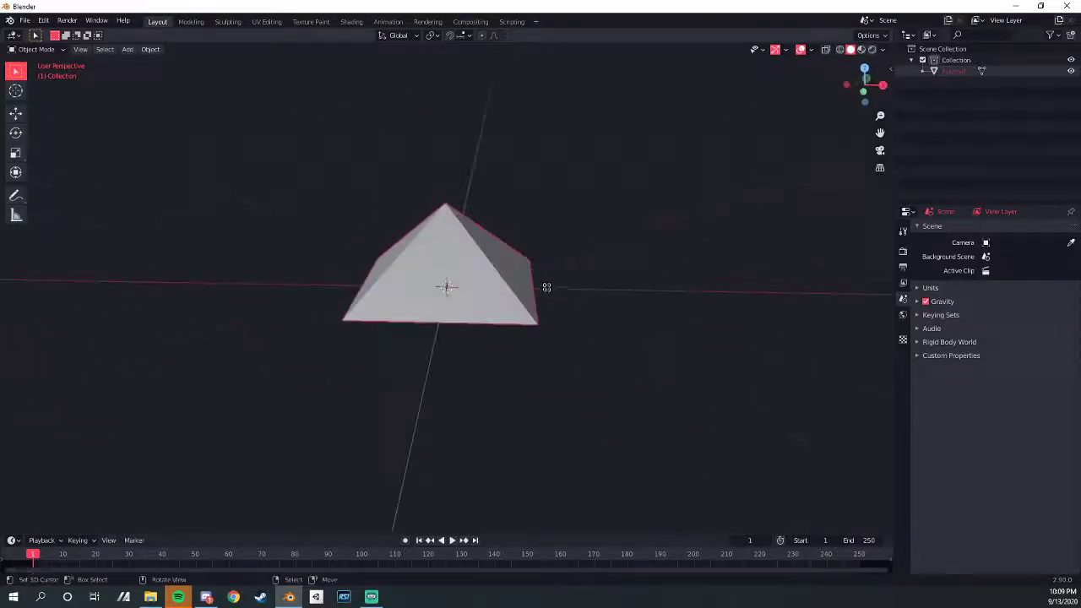
click(1067, 6)
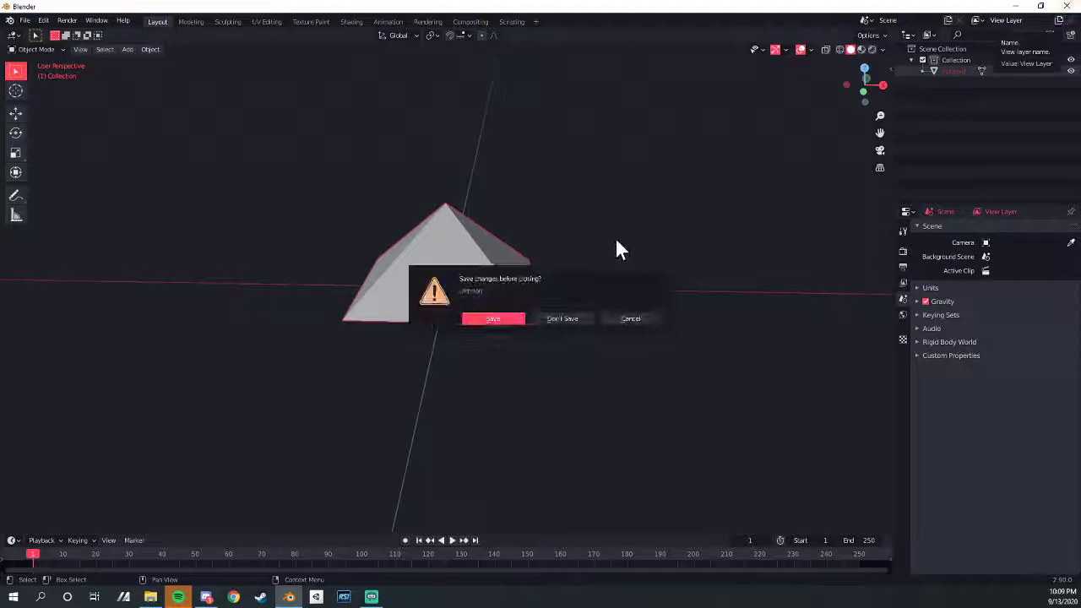
click(571, 318)
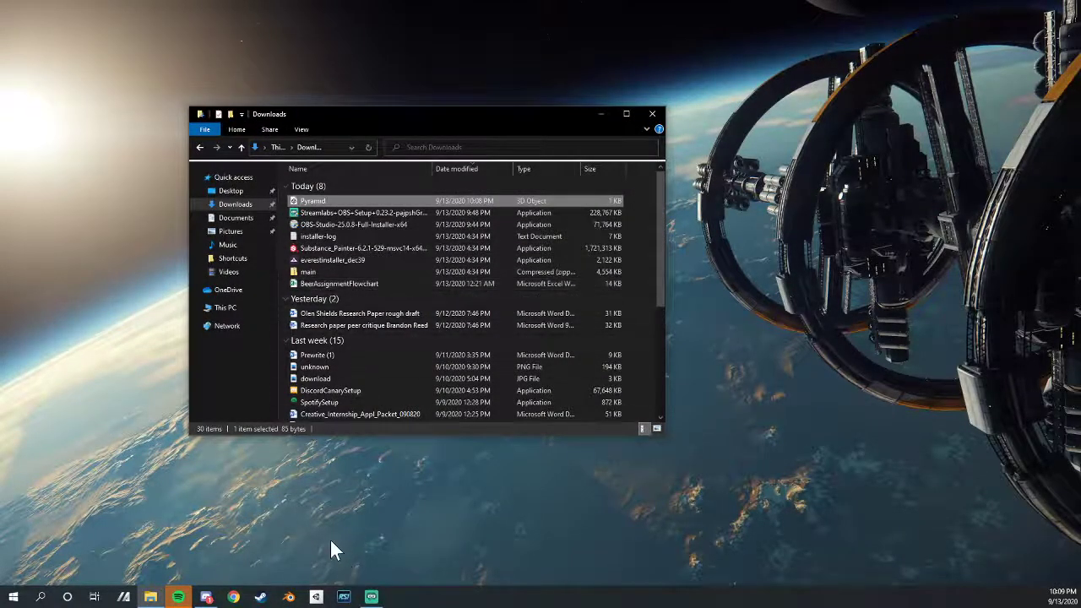
- Open the Pyramid file from Downloads in Notepad, change the second vertex to v 0 2 0, save it and close Notepad
right_click(339, 202)
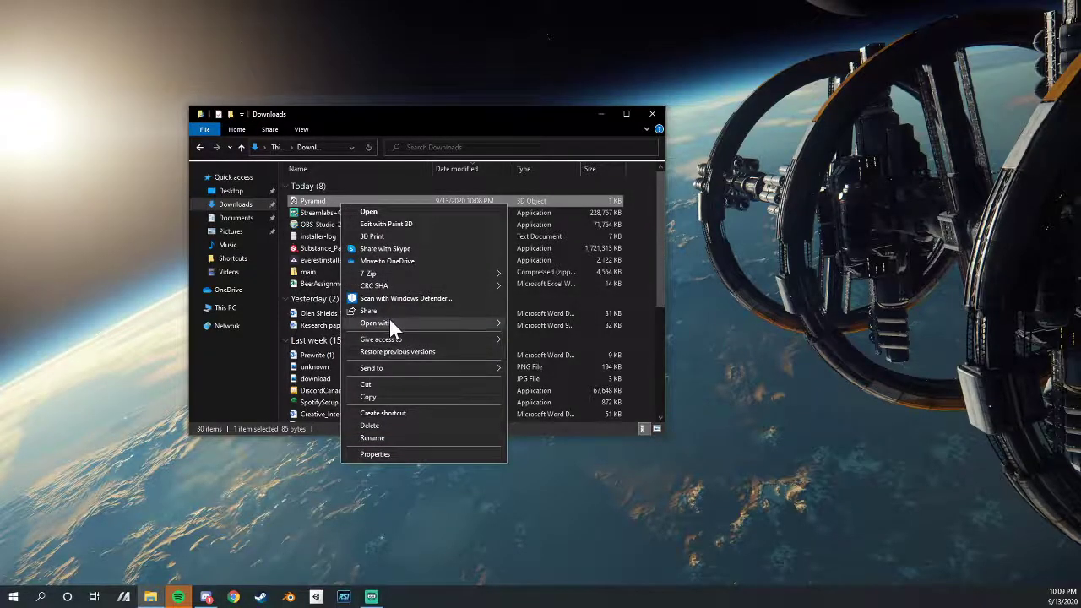
mouse_move(390, 322)
click(536, 336)
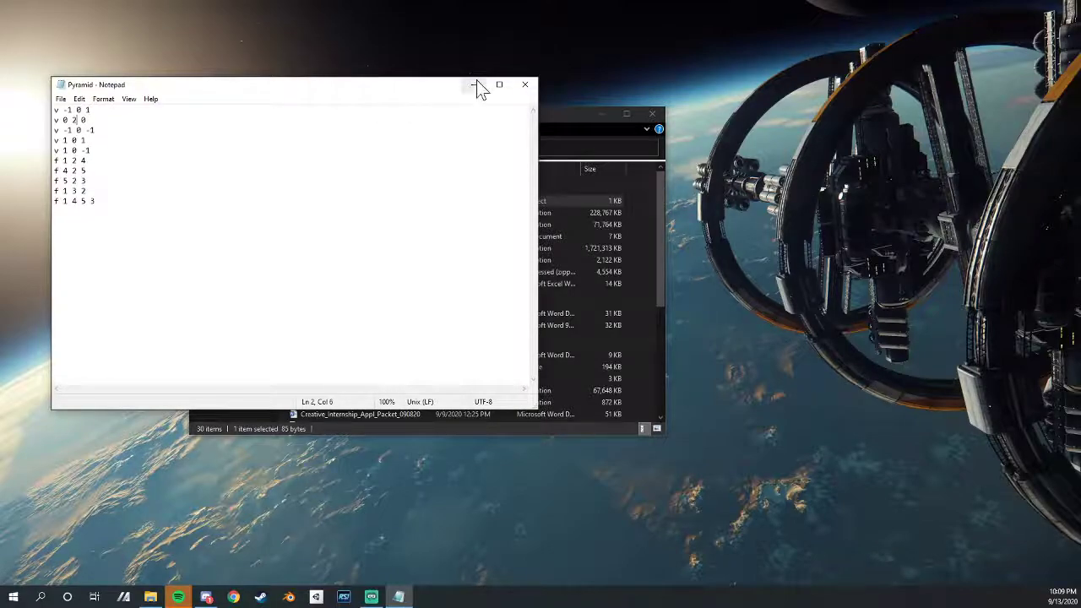
click(525, 84)
- Launch Blender again and dismiss its splash screen to reach the default scene
click(234, 595)
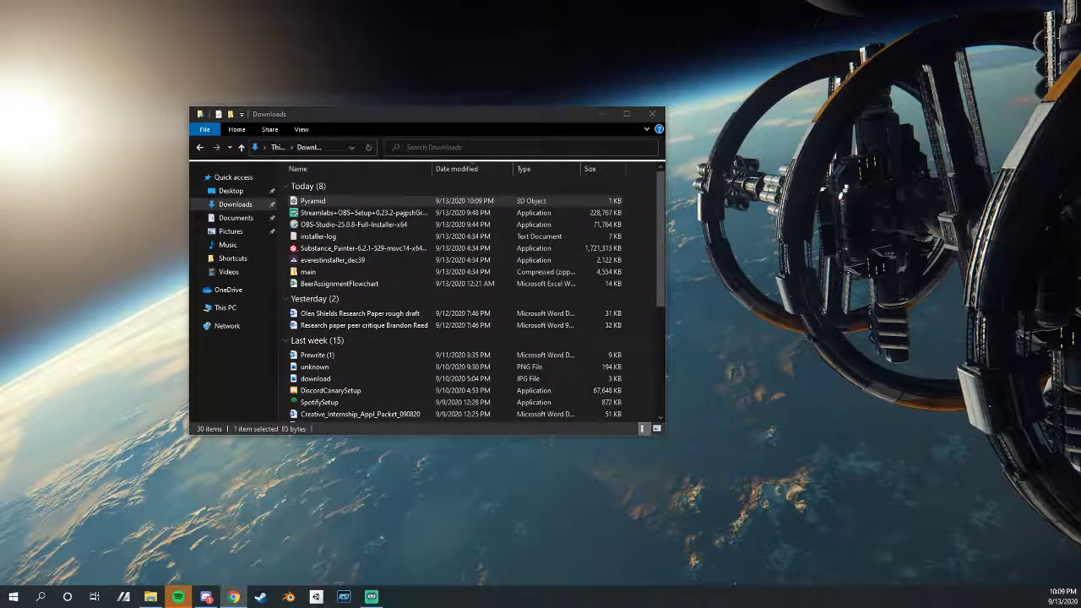
click(288, 597)
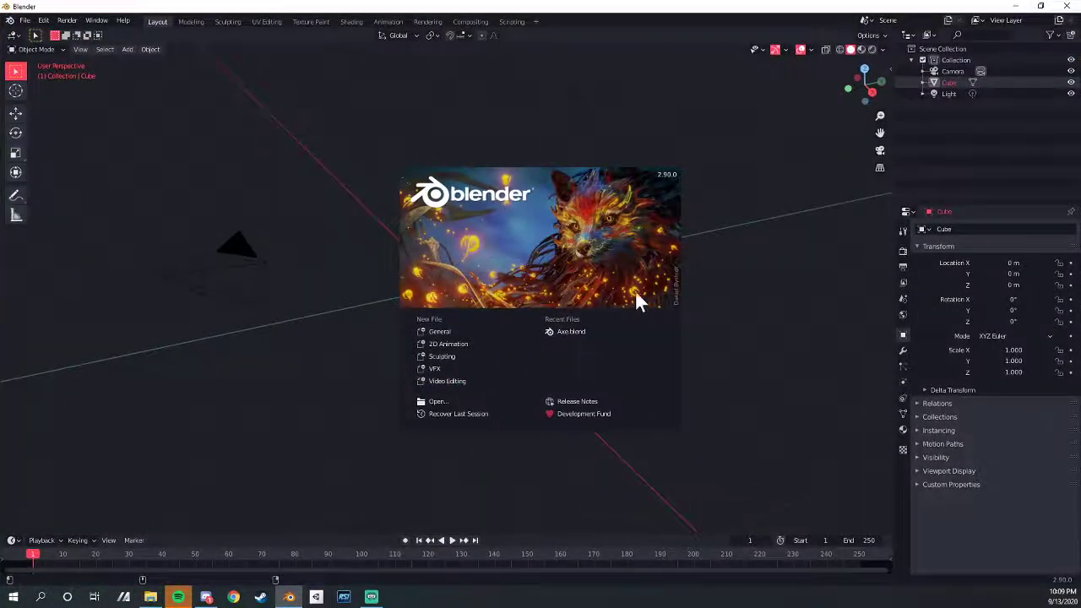
click(682, 283)
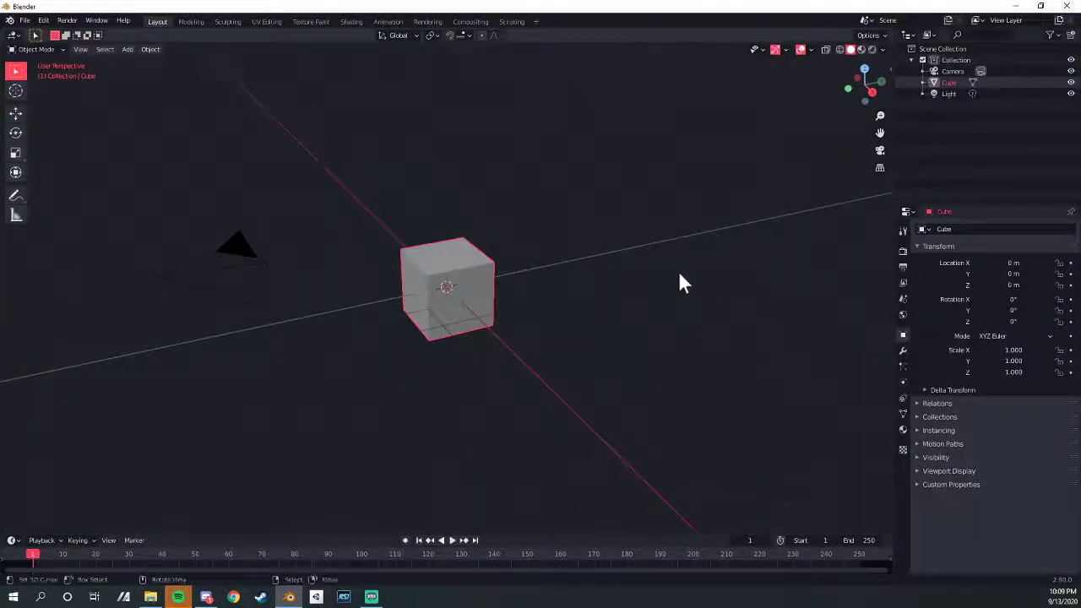
- Import the edited Wavefront file Pyramid.obj from the Downloads folder, enlarging the file browser to find it
click(25, 21)
mouse_move(63, 172)
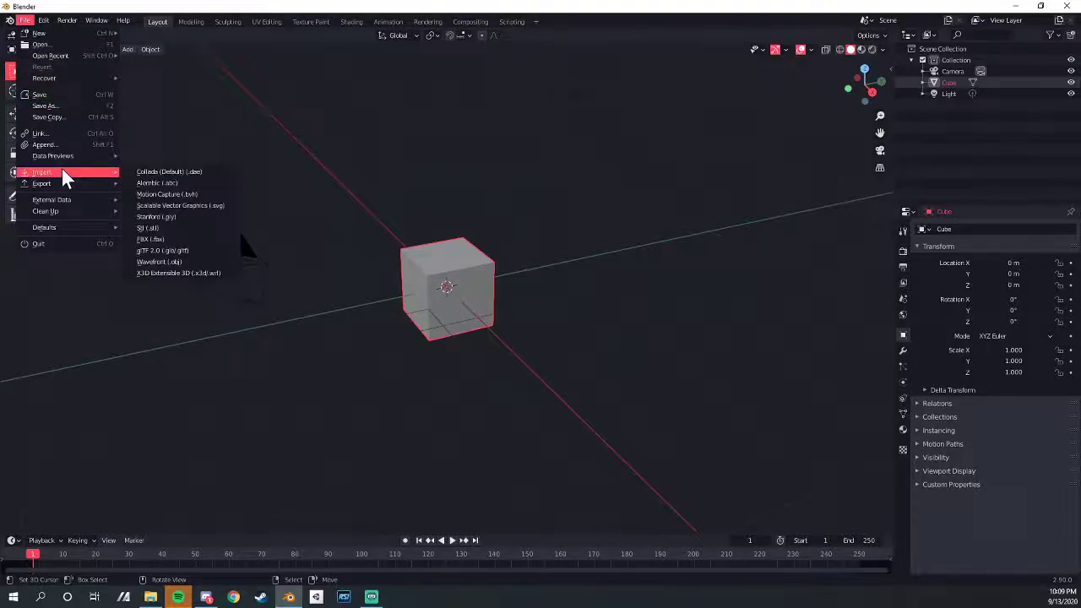
click(179, 258)
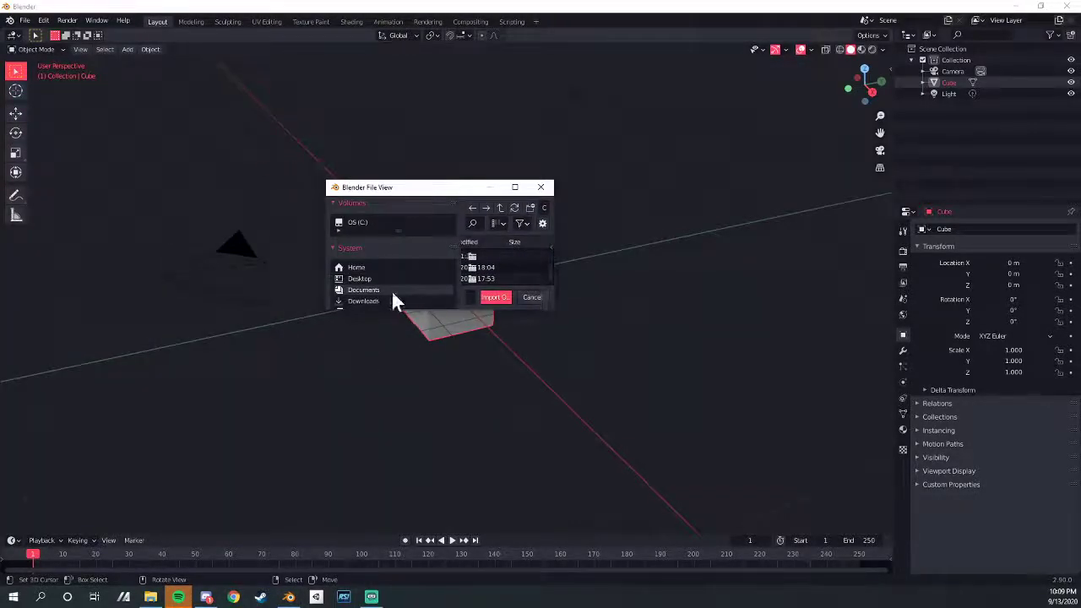
click(374, 301)
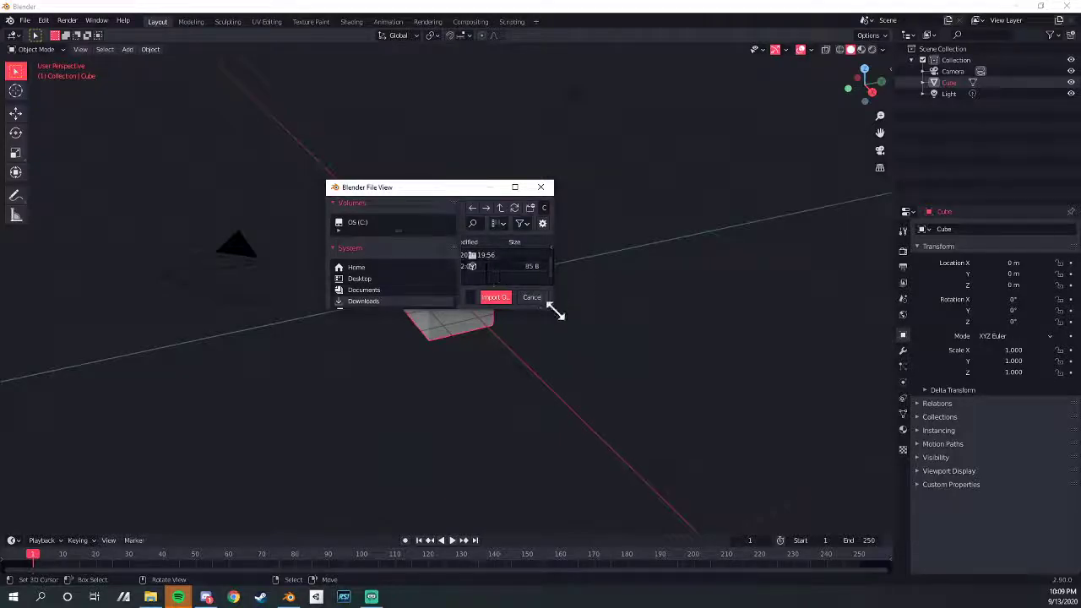
drag(553, 309, 871, 449)
click(486, 251)
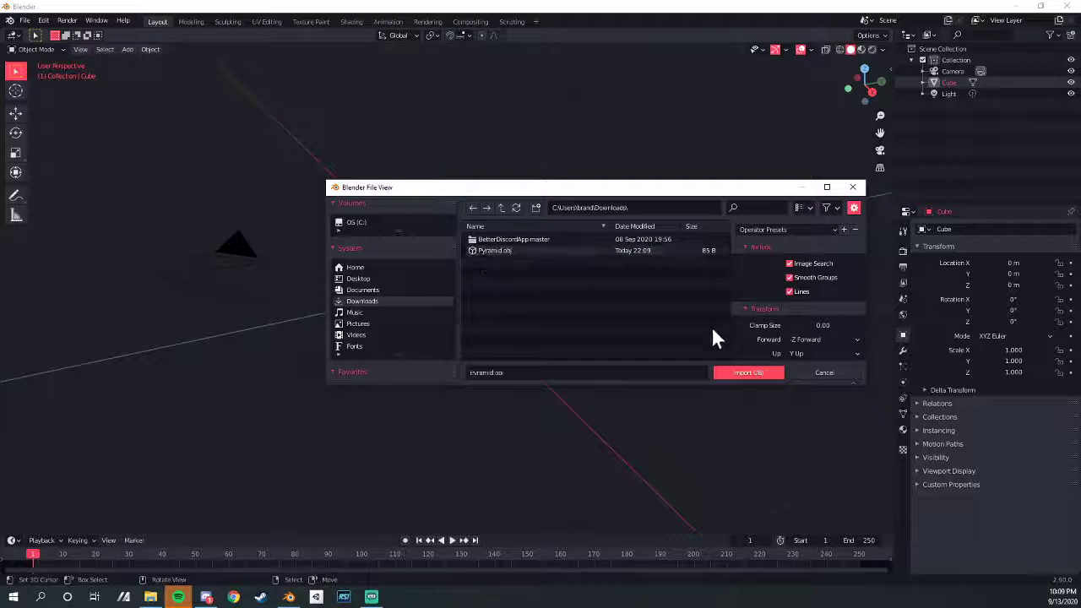
click(756, 374)
- Move the default cube off the pyramid and delete it, and select the pyramid to inspect its shape
drag(486, 257, 598, 273)
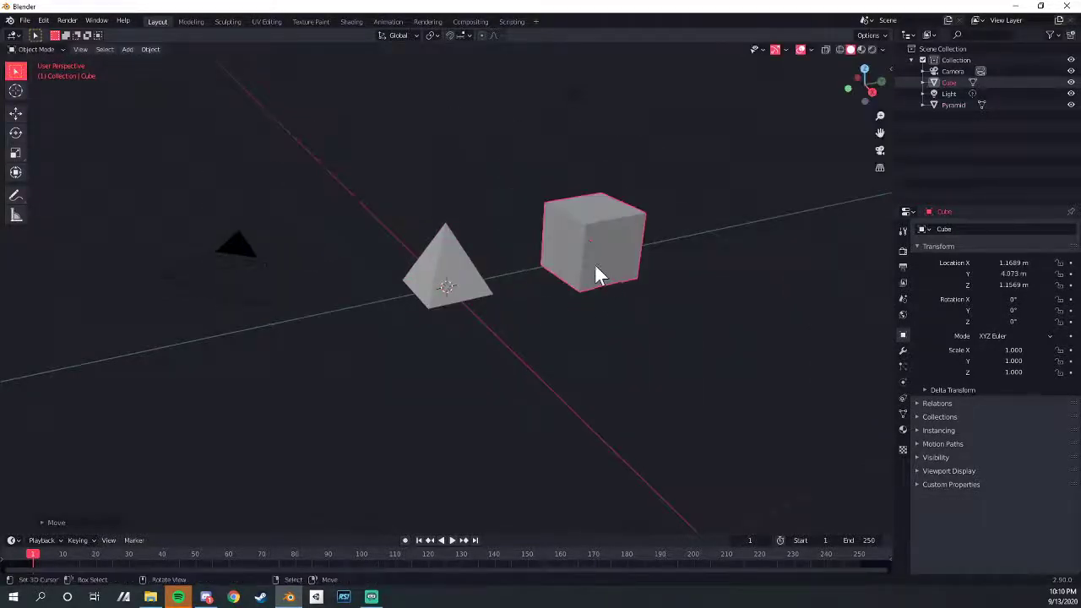
click(624, 226)
middle_drag(589, 234, 338, 278)
click(463, 274)
scroll(448, 278, up, 3)
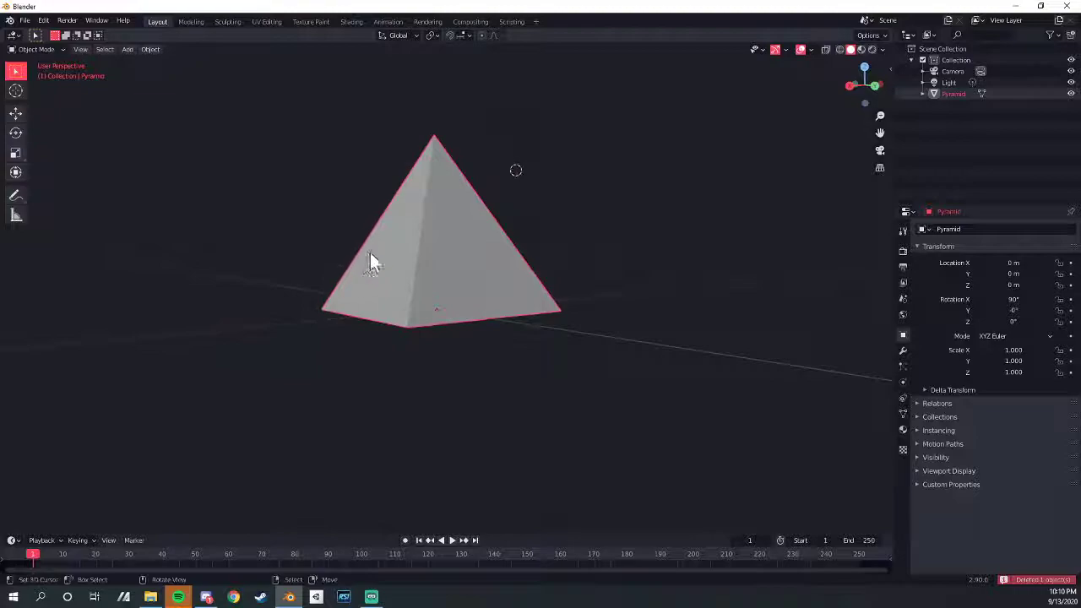
middle_drag(344, 361, 304, 406)
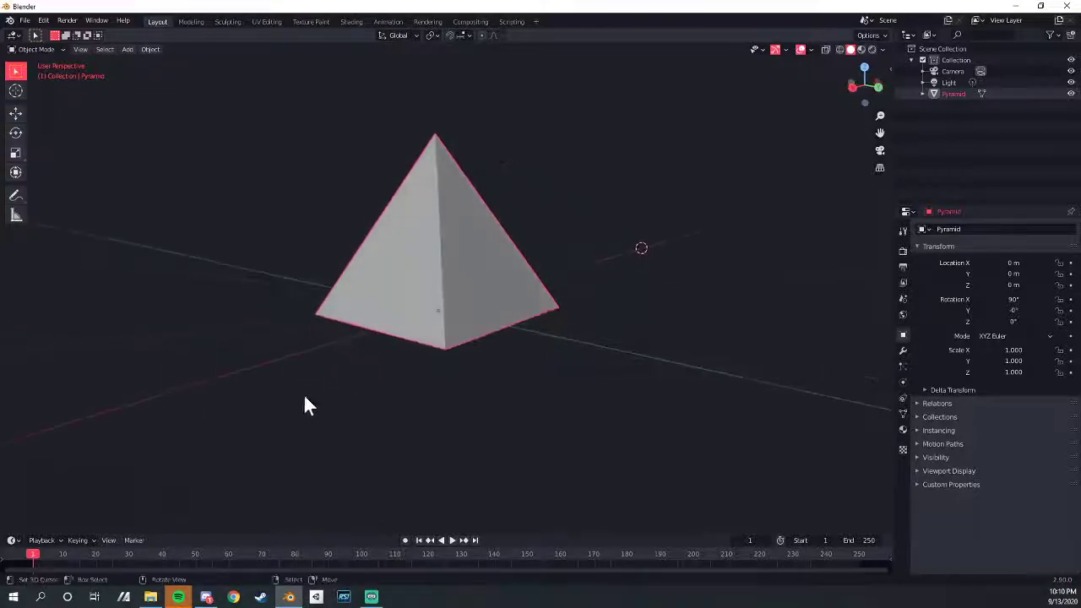